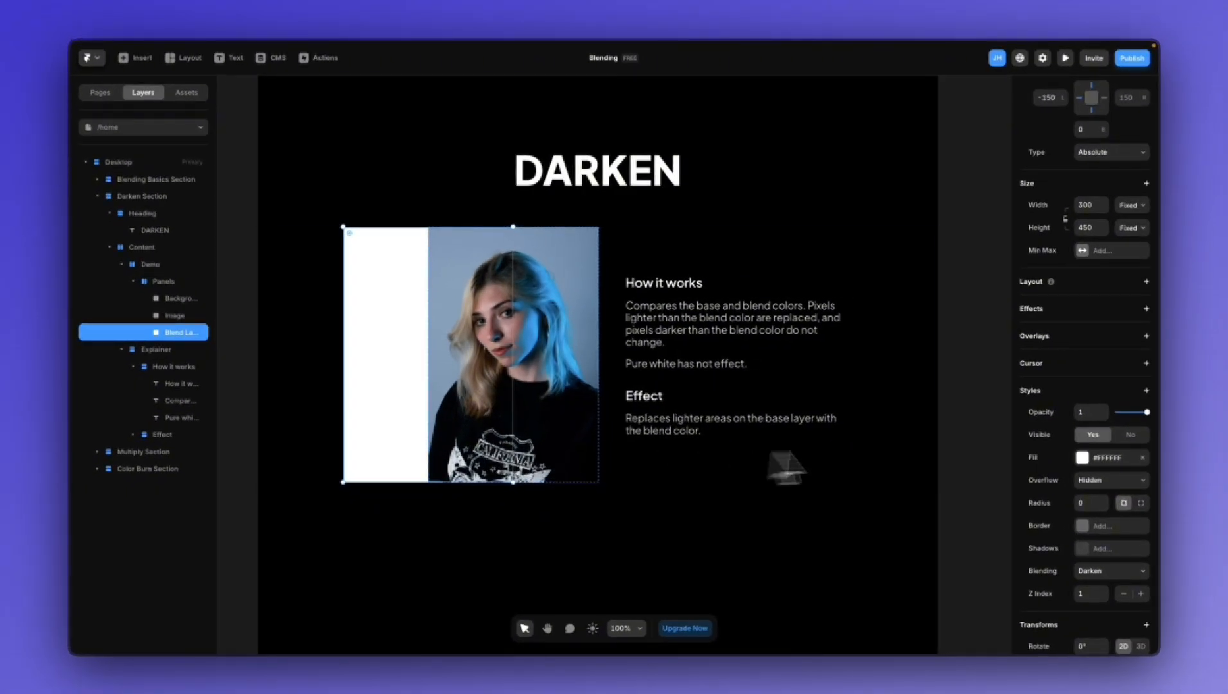
Set the fill of the Darken section's blend layer to the neutral gray #737373.
{"action": "left_click", "coordinate": [1082, 457]}
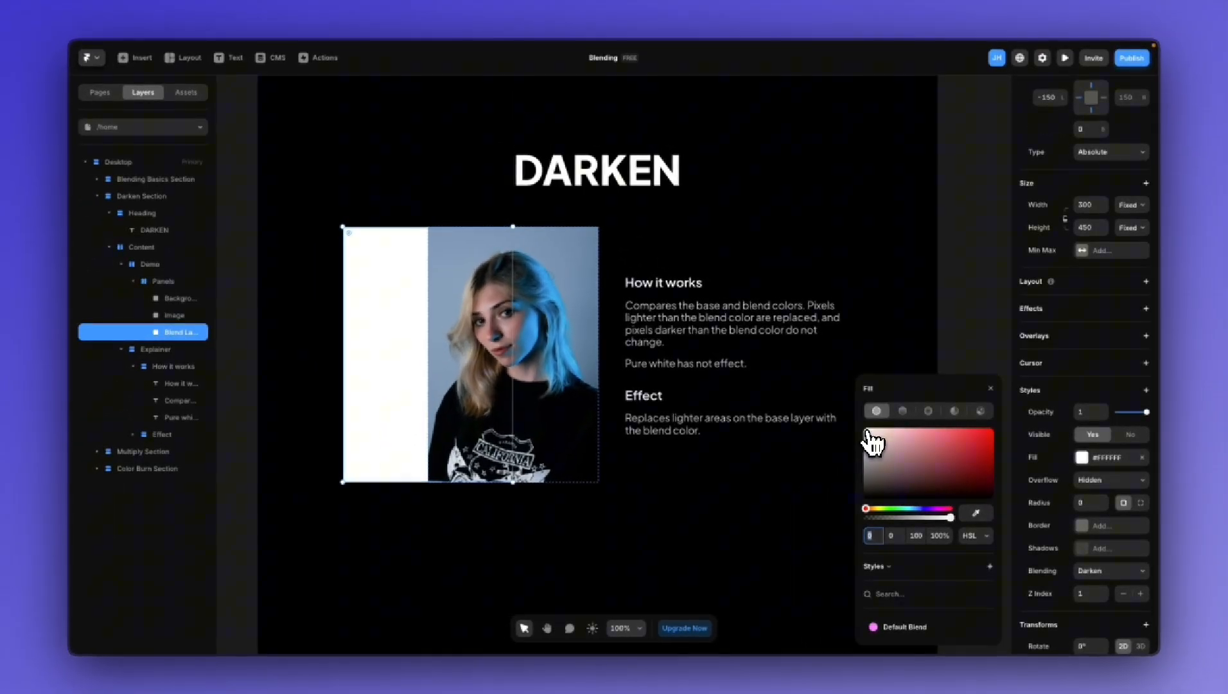
{"action": "left_click", "coordinate": [867, 433]}
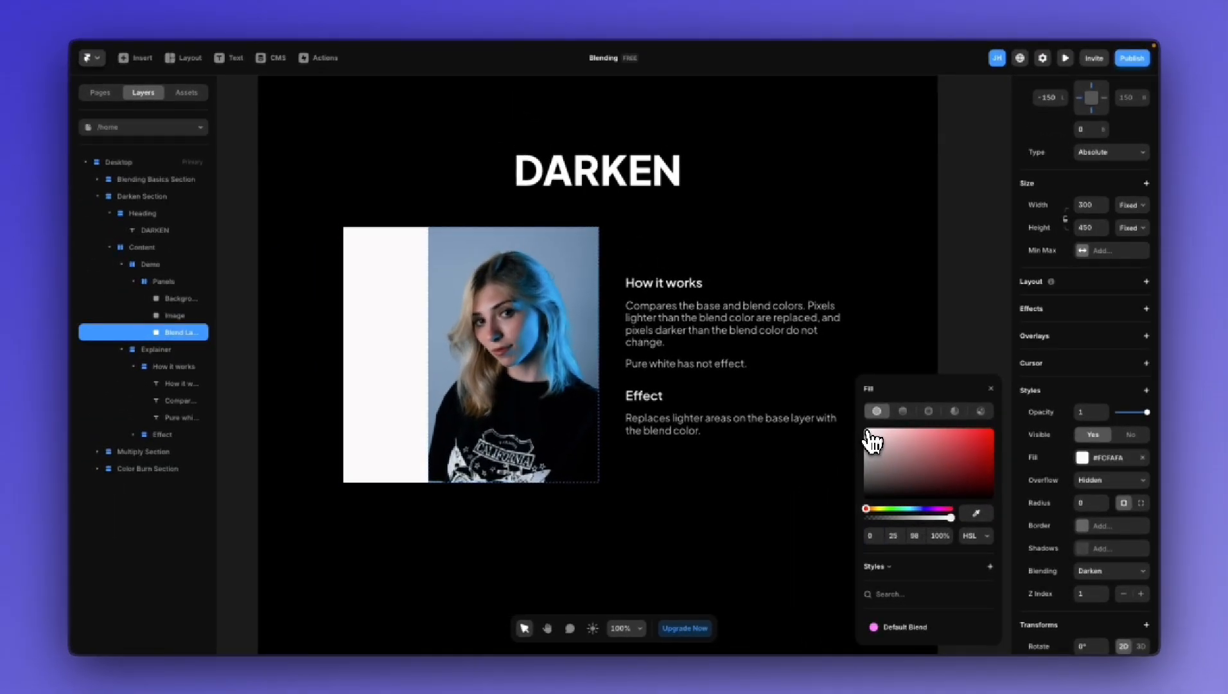
{"action": "left_click_drag", "start_coordinate": [867, 435], "coordinate": [864, 468]}
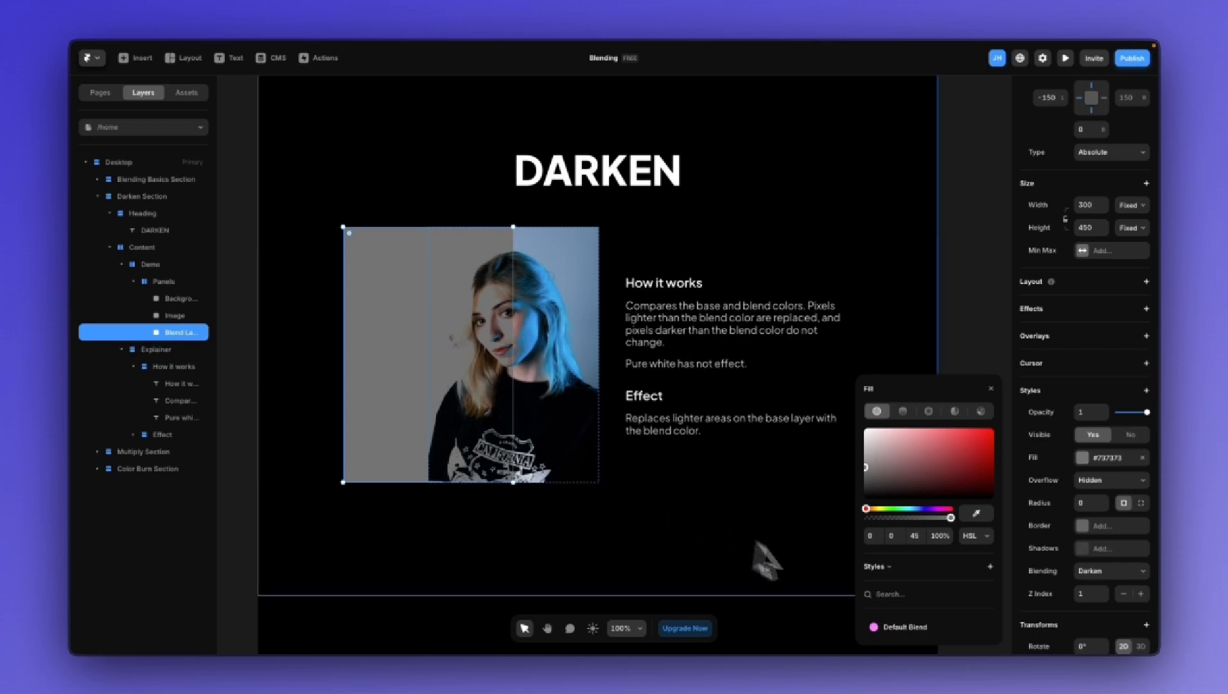
Apply the Default Blend color style to the Darken section's blend layer and close the fill settings.
{"action": "left_click", "coordinate": [899, 627]}
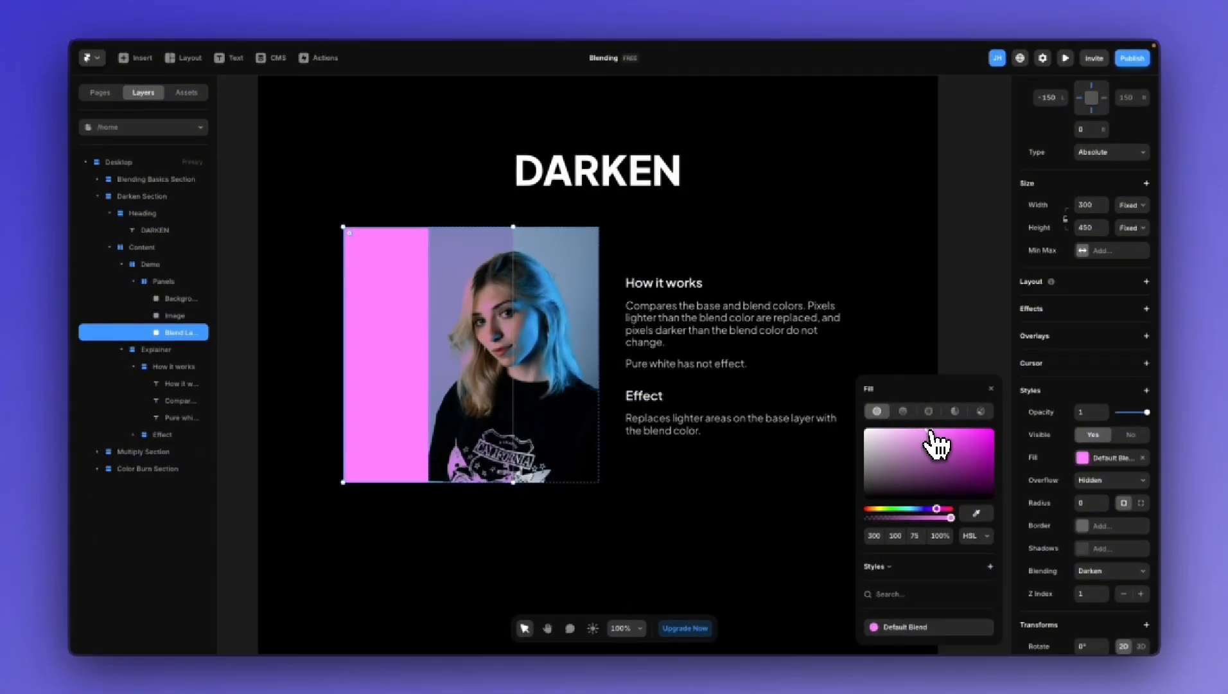
{"action": "mouse_move", "coordinate": [930, 430]}
{"action": "left_mouse_down"}
{"action": "mouse_move", "coordinate": [948, 446]}
{"action": "mouse_move", "coordinate": [929, 445]}
{"action": "left_mouse_up"}
{"action": "left_click", "coordinate": [898, 627]}
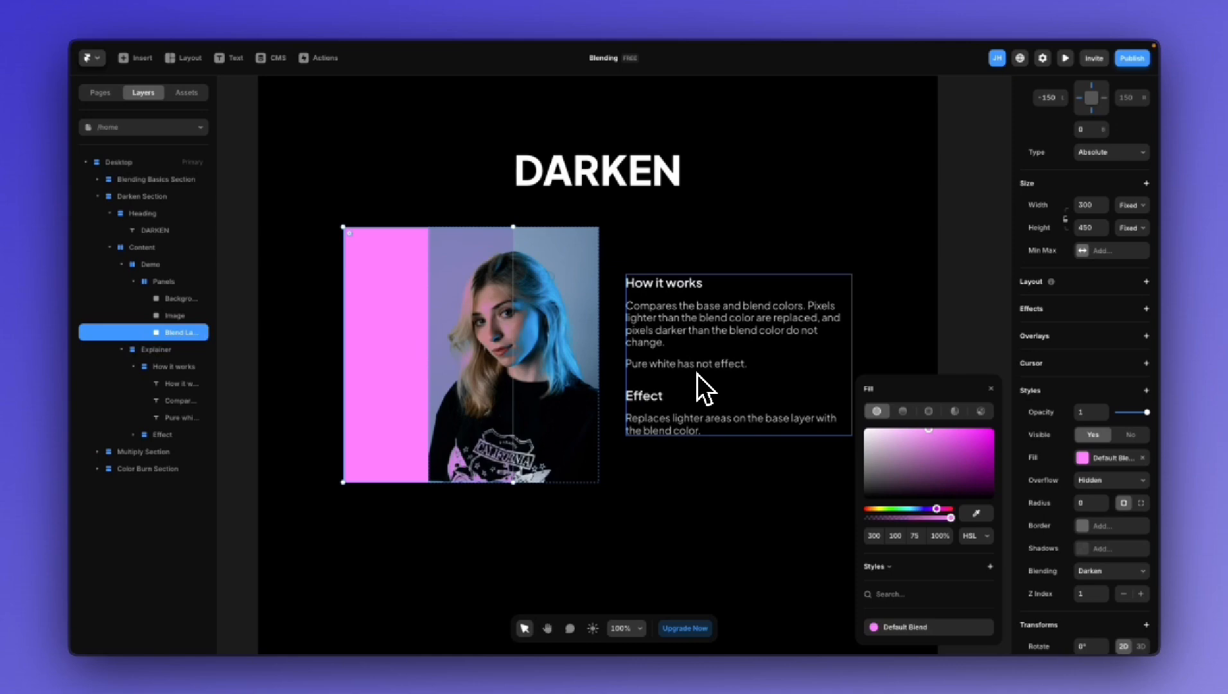
{"action": "scroll", "coordinate": [697, 374], "scroll_direction": "left", "scroll_amount": 1}
{"action": "left_click", "coordinate": [990, 388]}
Set the fill of the Multiply section's blend layer to the neutral gray #7D7D7D.
{"action": "scroll", "coordinate": [899, 437], "scroll_direction": "down", "scroll_amount": 3}
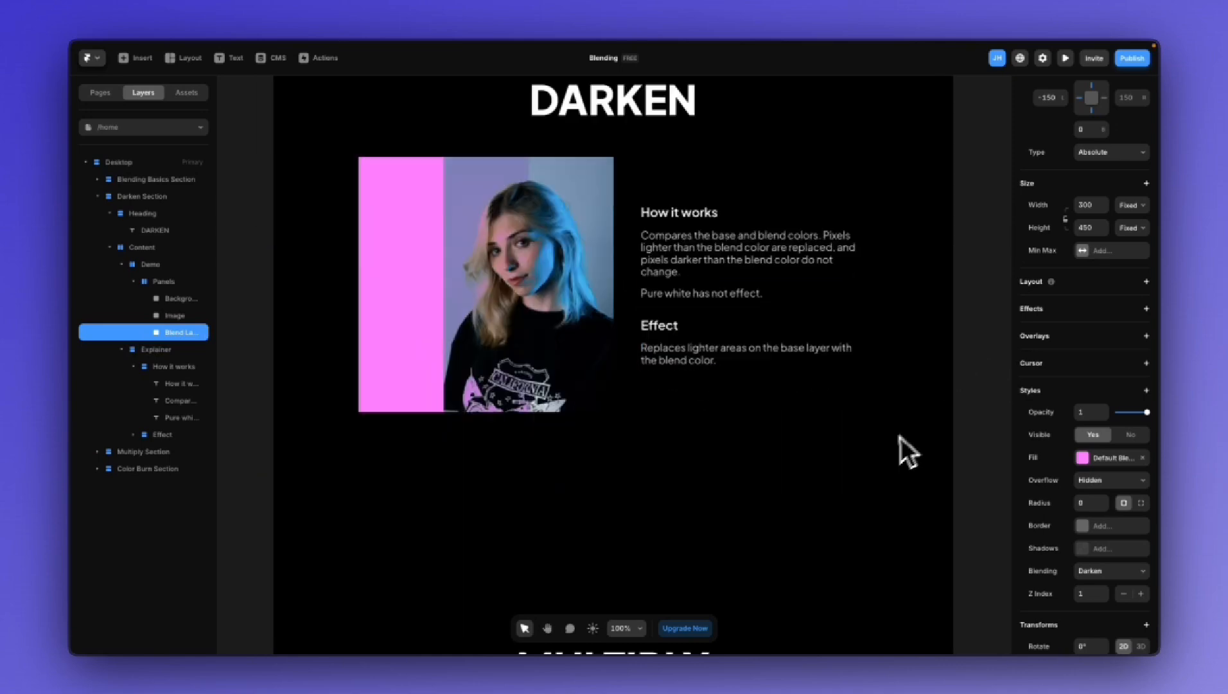
{"action": "scroll", "coordinate": [893, 442], "scroll_direction": "down", "scroll_amount": 8}
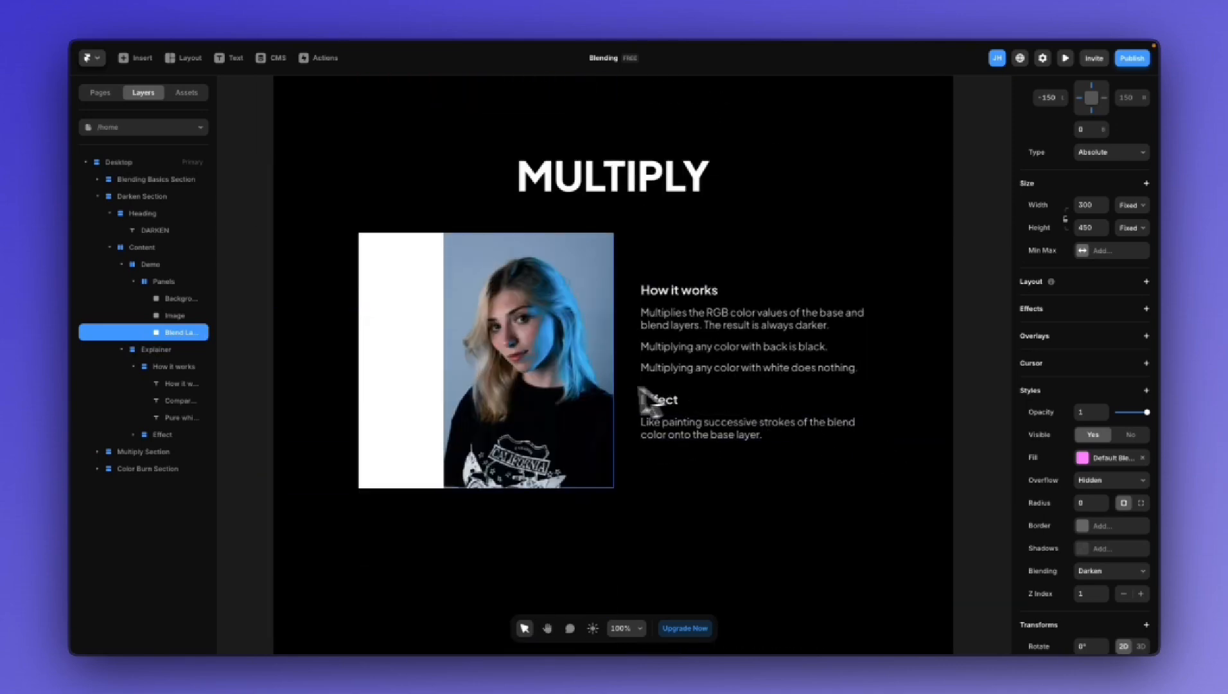
{"action": "left_click", "coordinate": [591, 390]}
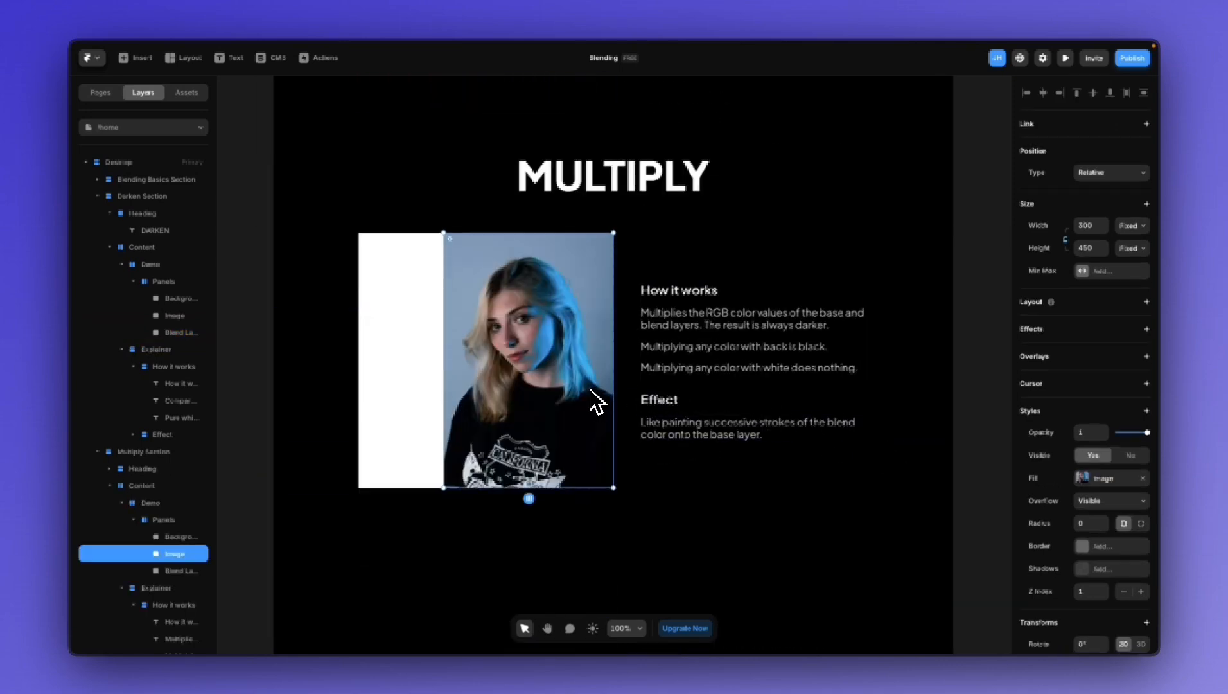
{"action": "left_click", "coordinate": [485, 371]}
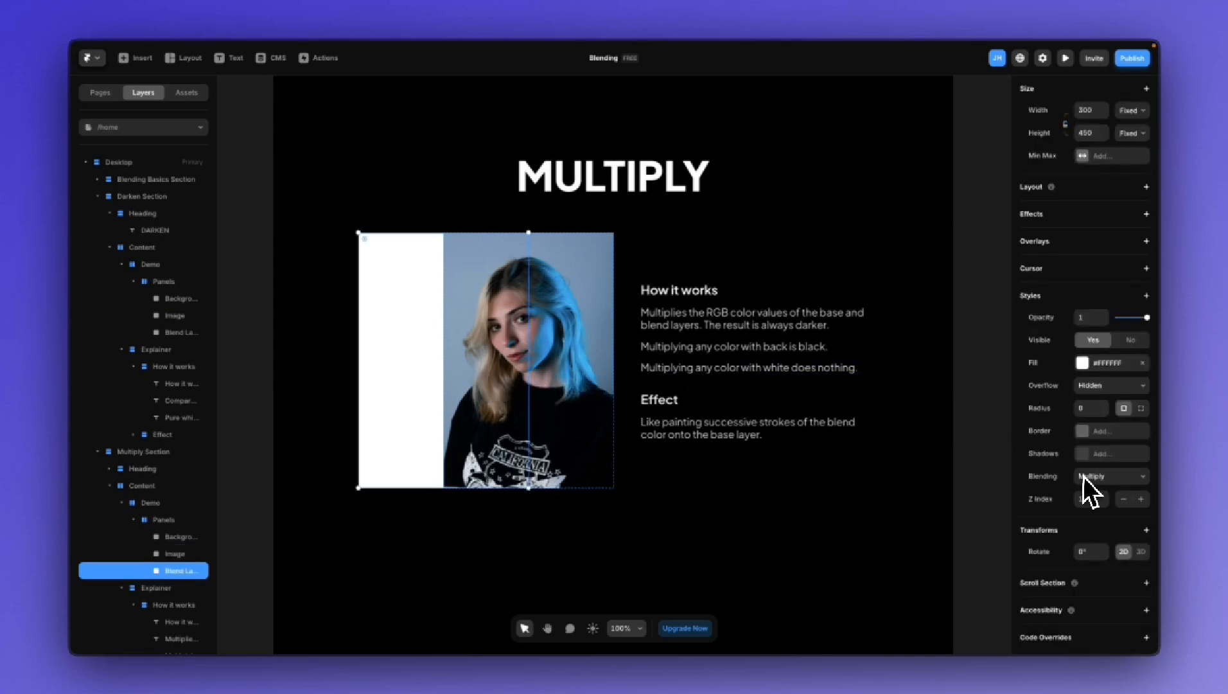
{"action": "left_click", "coordinate": [1085, 364]}
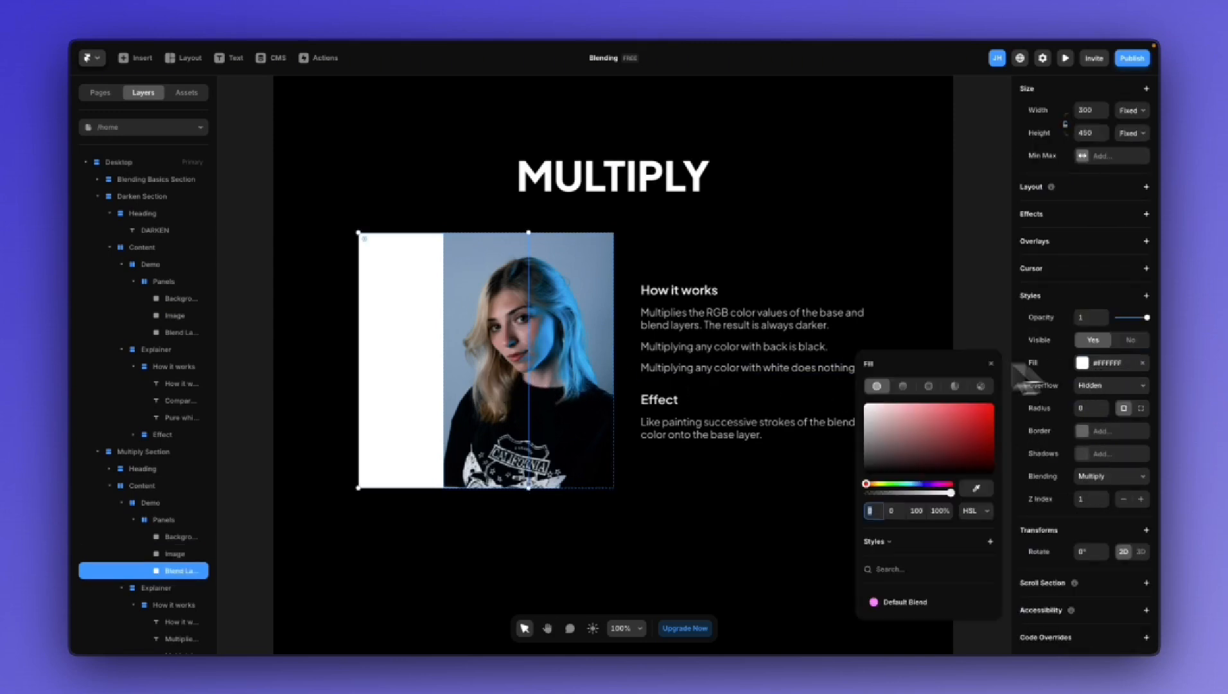
{"action": "left_click", "coordinate": [869, 409]}
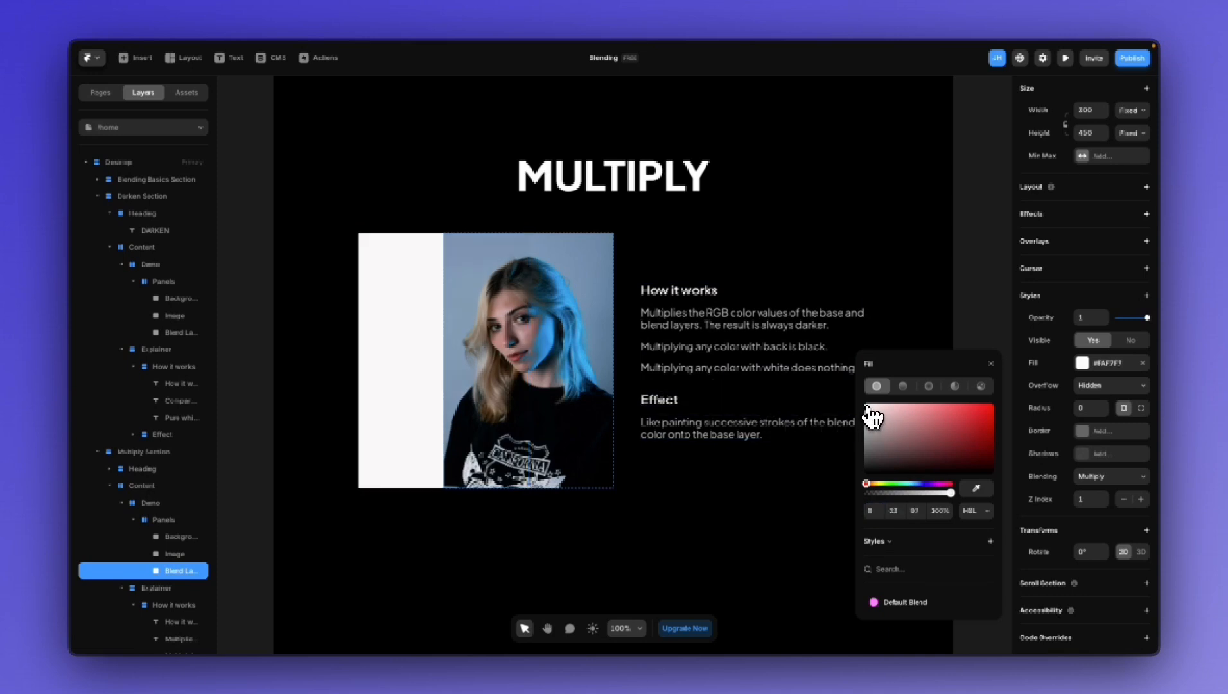
{"action": "left_click_drag", "start_coordinate": [868, 409], "coordinate": [867, 439]}
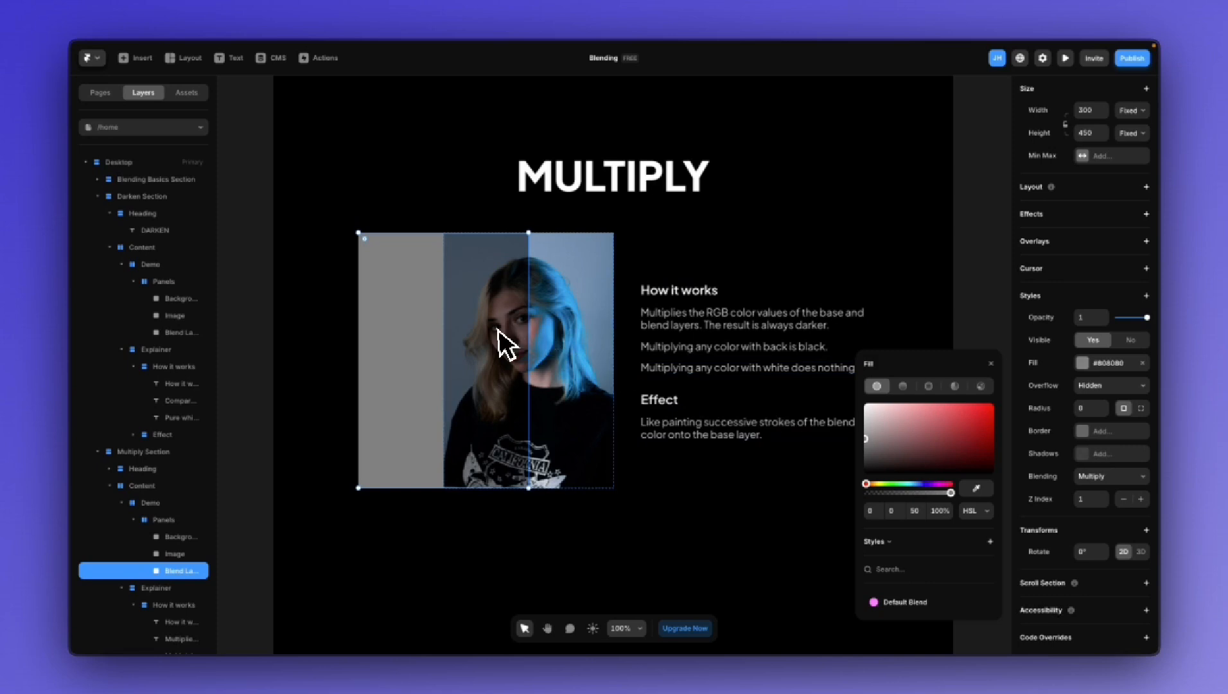
{"action": "left_click_drag", "start_coordinate": [868, 443], "coordinate": [841, 439]}
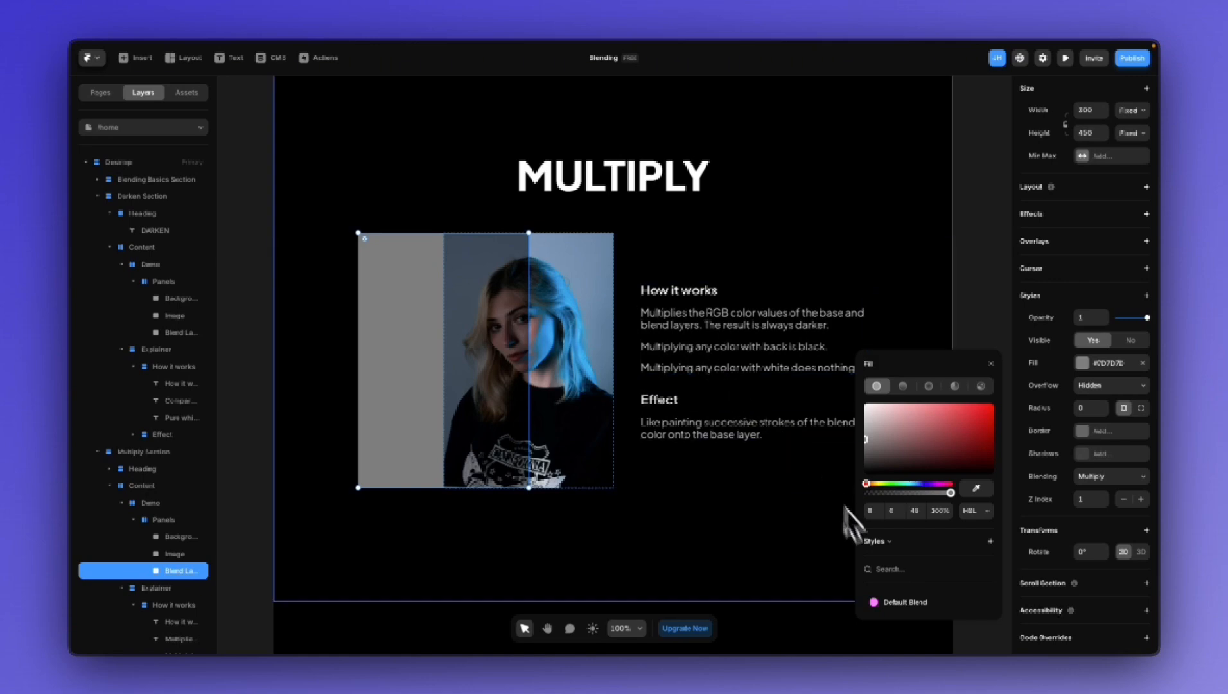
Apply the Default Blend color style to the Multiply section's blend layer and compare it with the Darken section.
{"action": "left_click", "coordinate": [902, 602]}
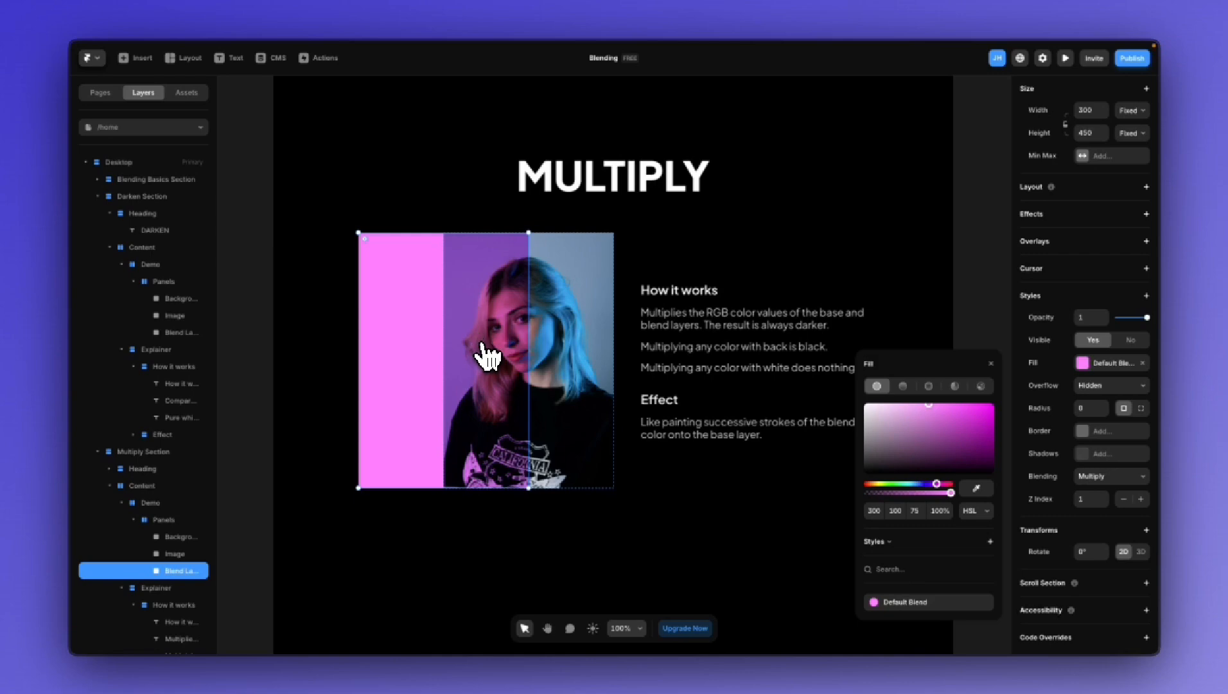
{"action": "scroll", "coordinate": [488, 356], "scroll_direction": "up", "scroll_amount": 5}
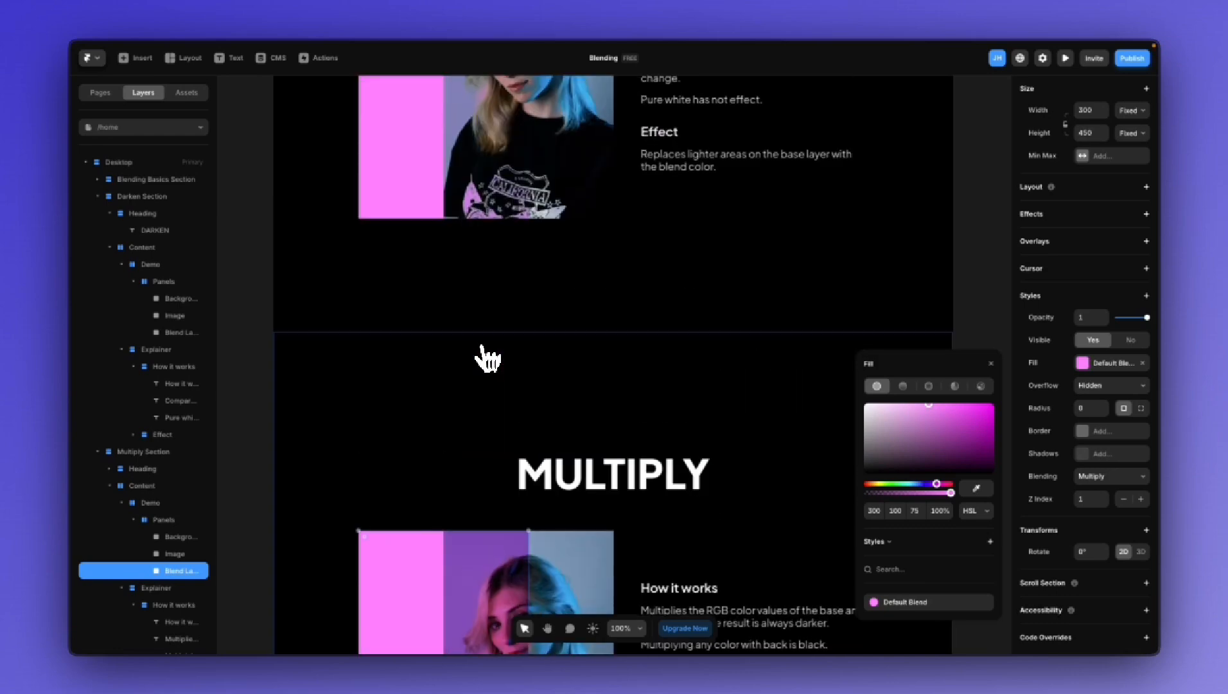
{"action": "key", "text": "super+minus"}
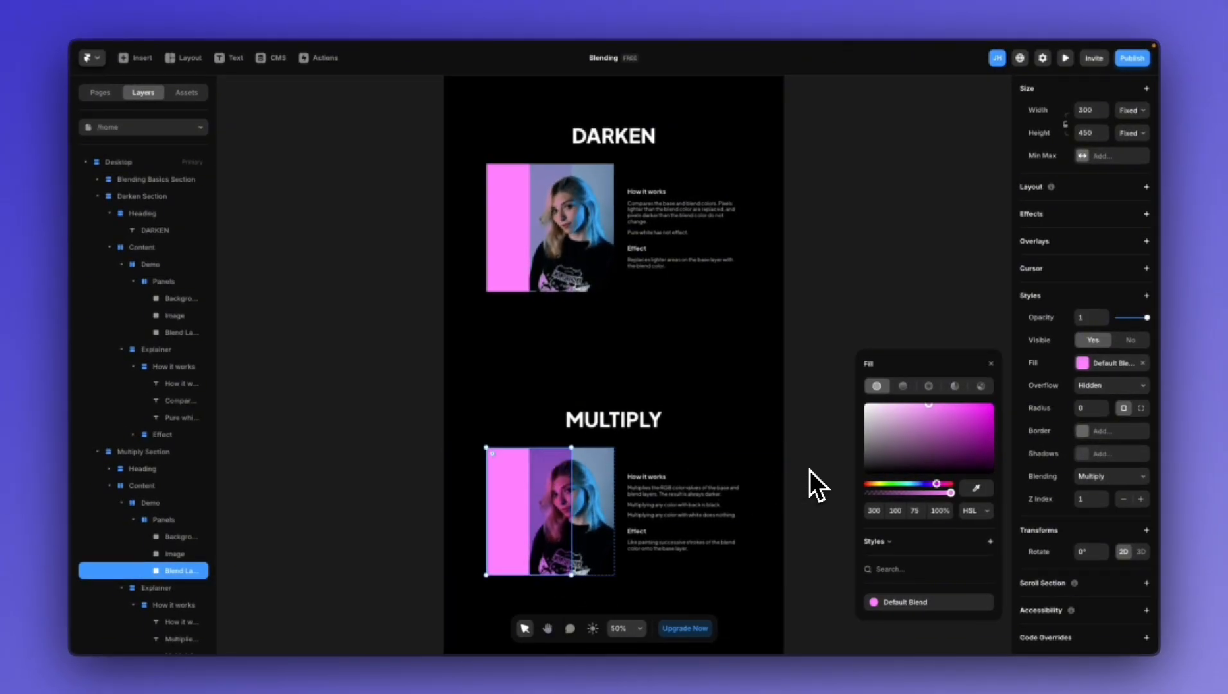
Apply the Default Blend color style to the Color Burn section's blend layer and compare it with the Multiply section.
{"action": "key", "text": "super+equal"}
{"action": "key", "text": "super+equal"}
{"action": "scroll", "coordinate": [810, 472], "scroll_direction": "down", "scroll_amount": 2}
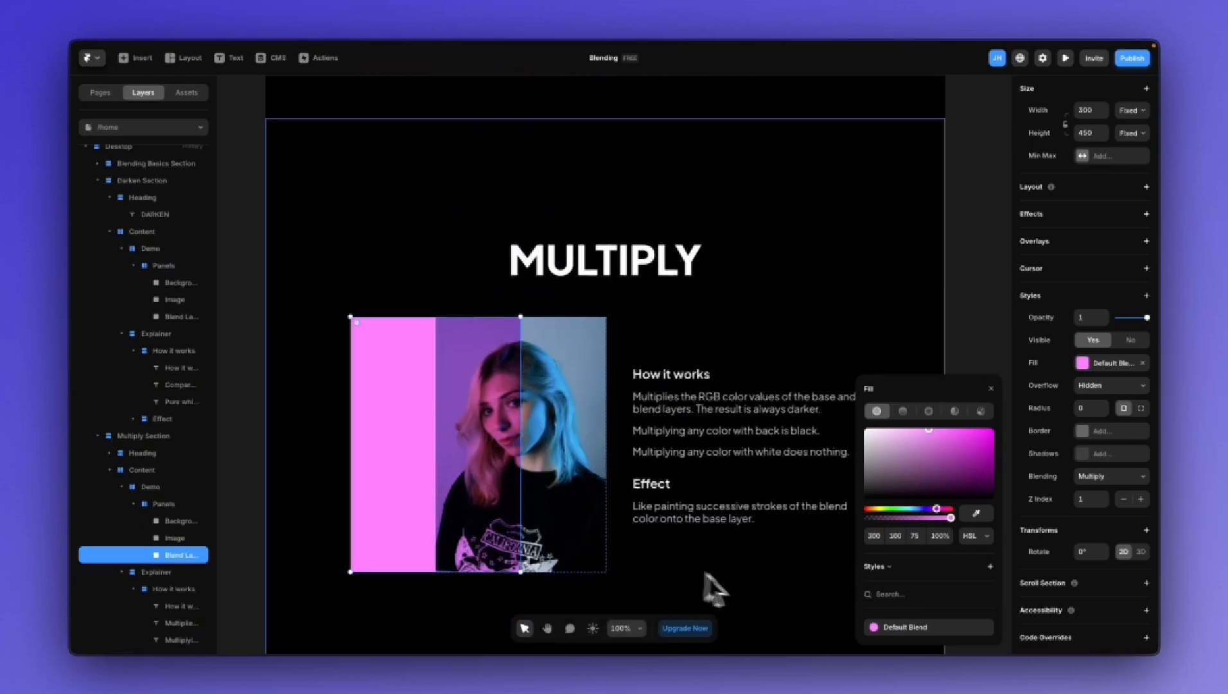
{"action": "scroll", "coordinate": [741, 535], "scroll_direction": "down", "scroll_amount": 5}
{"action": "scroll", "coordinate": [741, 535], "scroll_direction": "down", "scroll_amount": 8}
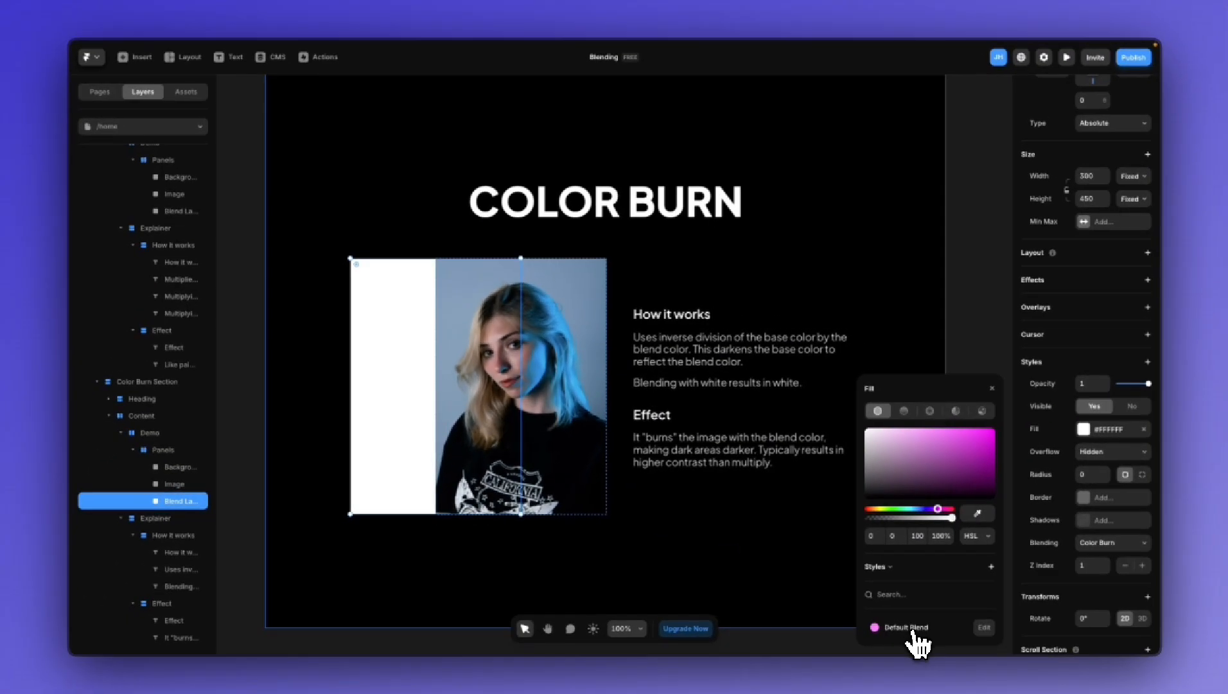
{"action": "left_click", "coordinate": [915, 630]}
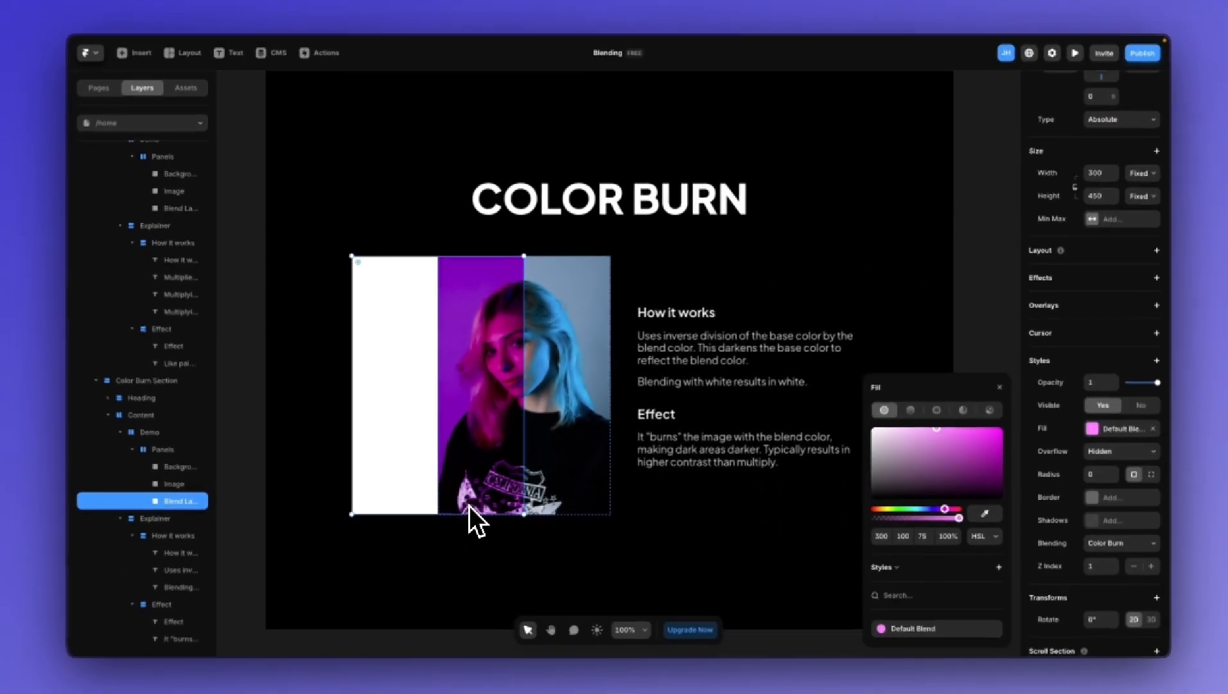
{"action": "scroll", "coordinate": [467, 506], "scroll_direction": "up", "scroll_amount": 5}
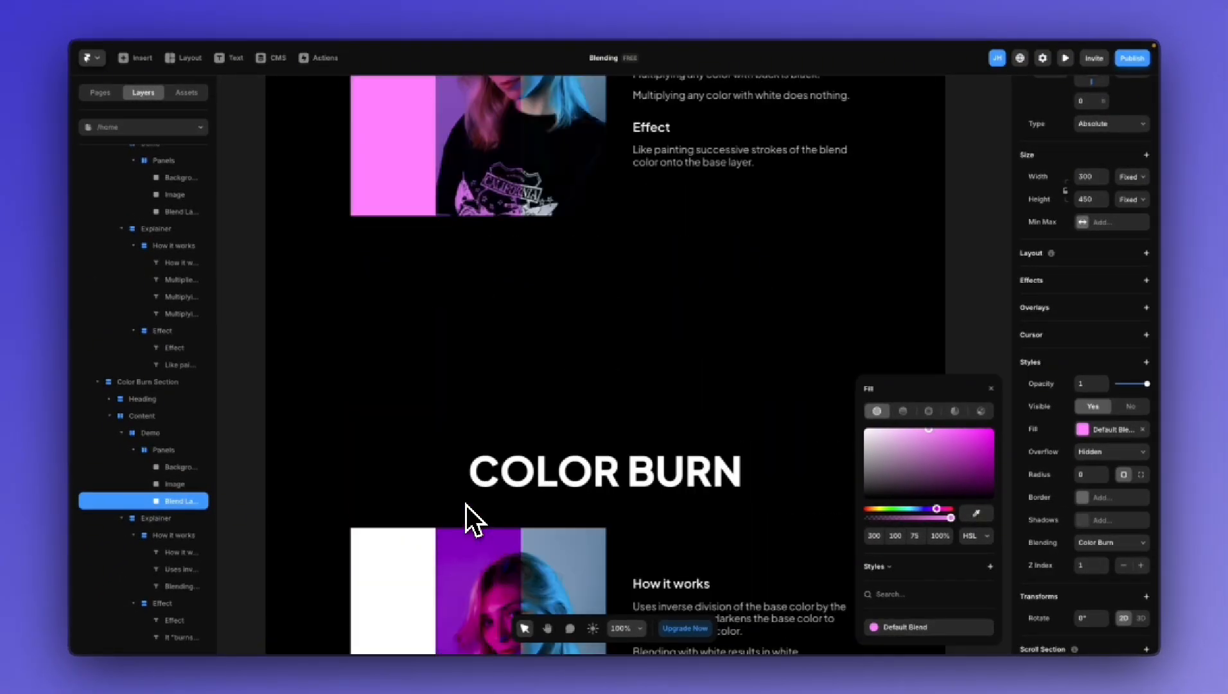
{"action": "key", "text": "super+minus"}
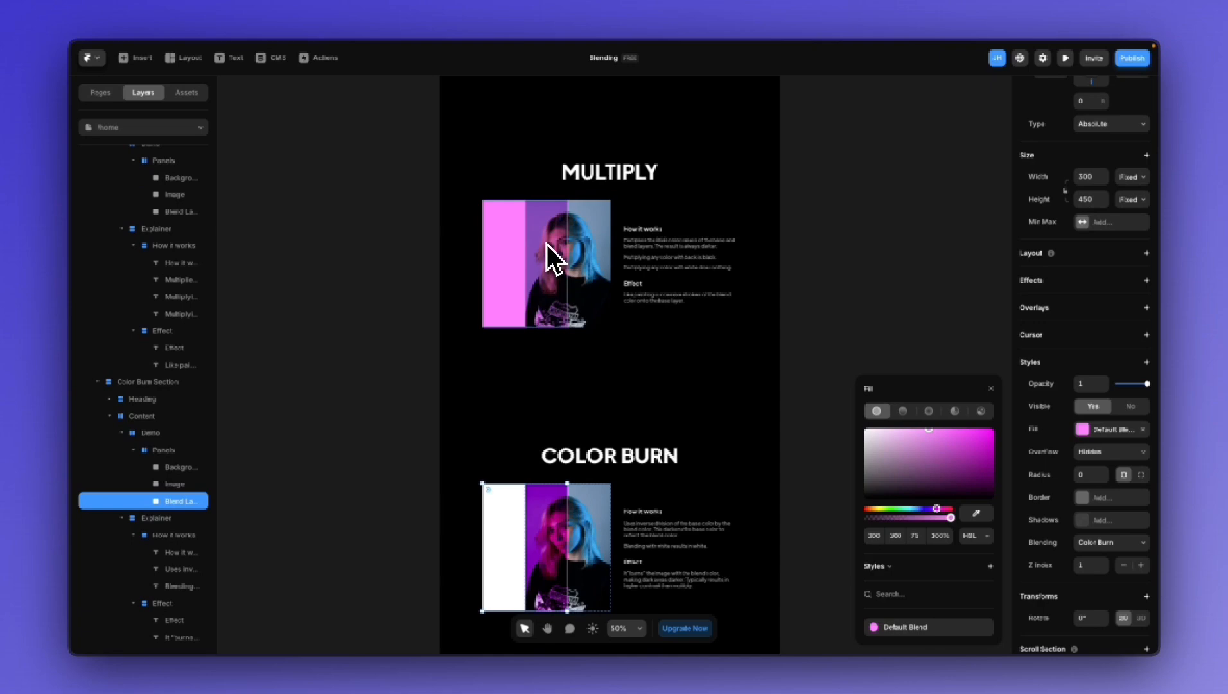
Replace the Color Burn blend layer's fill with the light gray #E8E8E8.
{"action": "scroll", "coordinate": [557, 424], "scroll_direction": "down", "scroll_amount": 3}
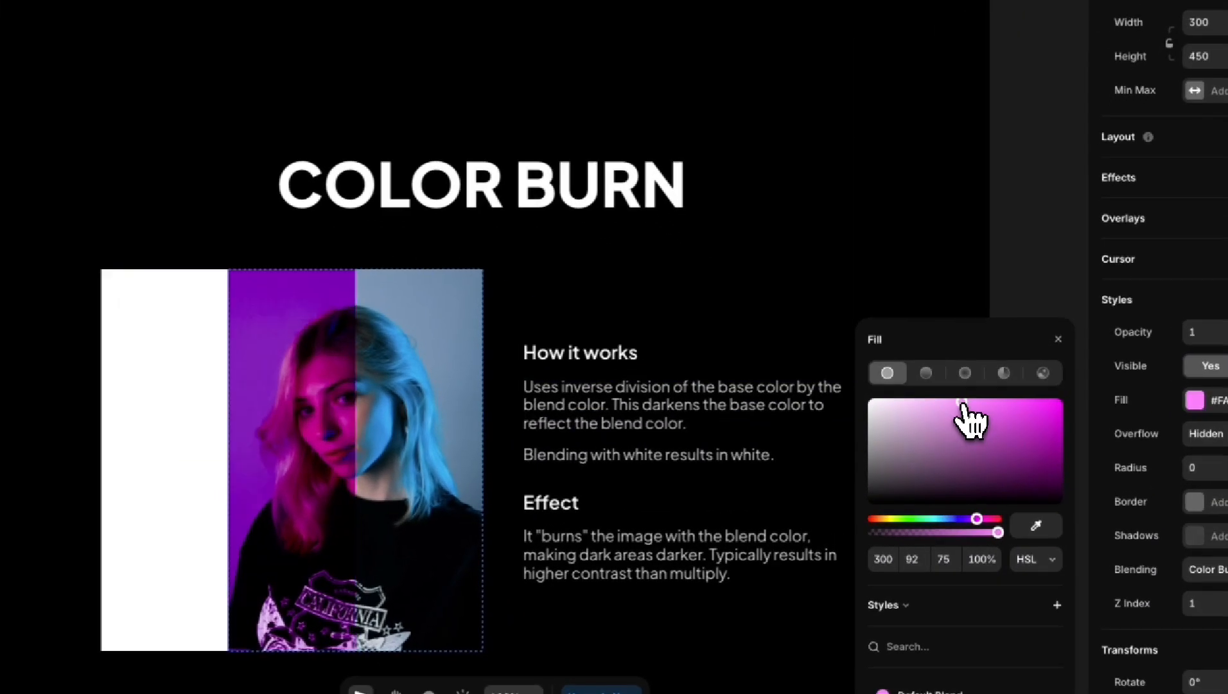
{"action": "left_click_drag", "start_coordinate": [964, 406], "coordinate": [849, 389]}
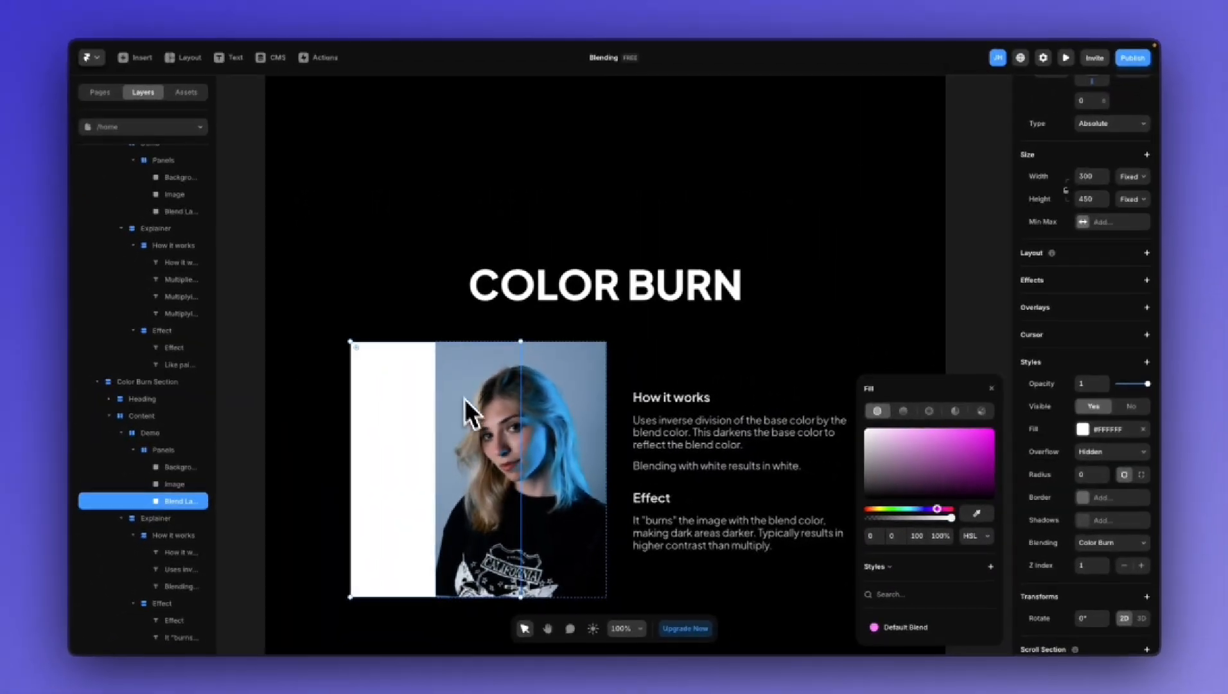
{"action": "left_click_drag", "start_coordinate": [864, 432], "coordinate": [850, 444]}
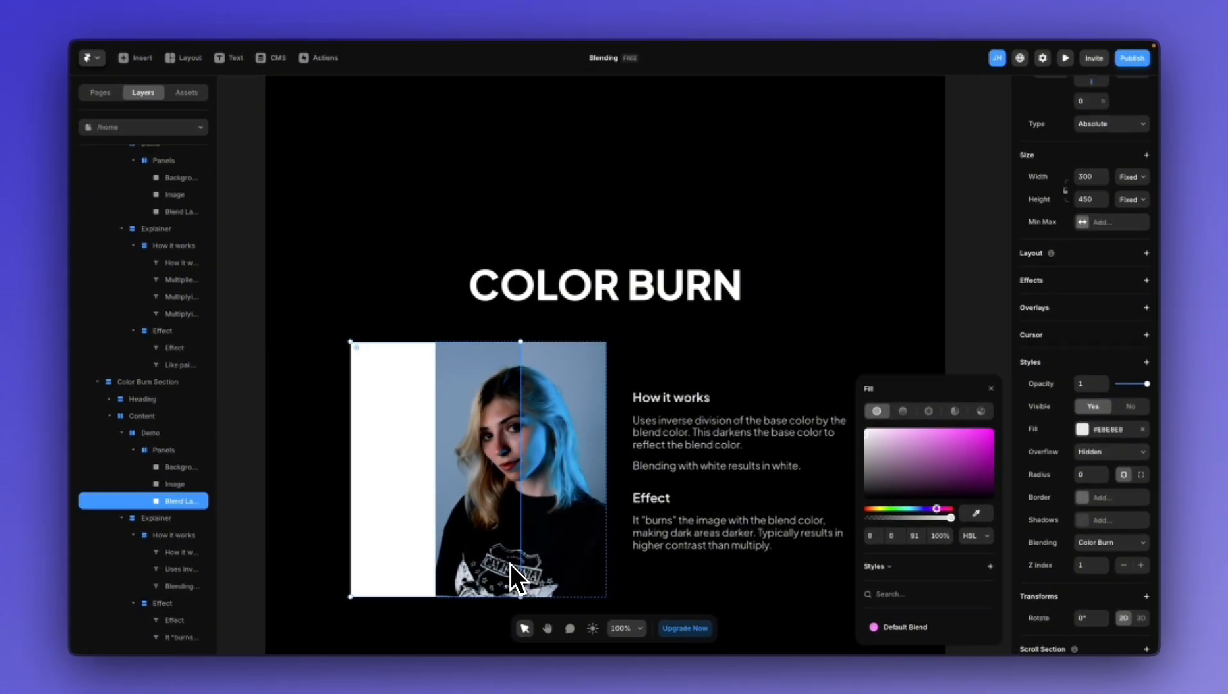
{"action": "scroll", "coordinate": [517, 579], "scroll_direction": "down", "scroll_amount": 2}
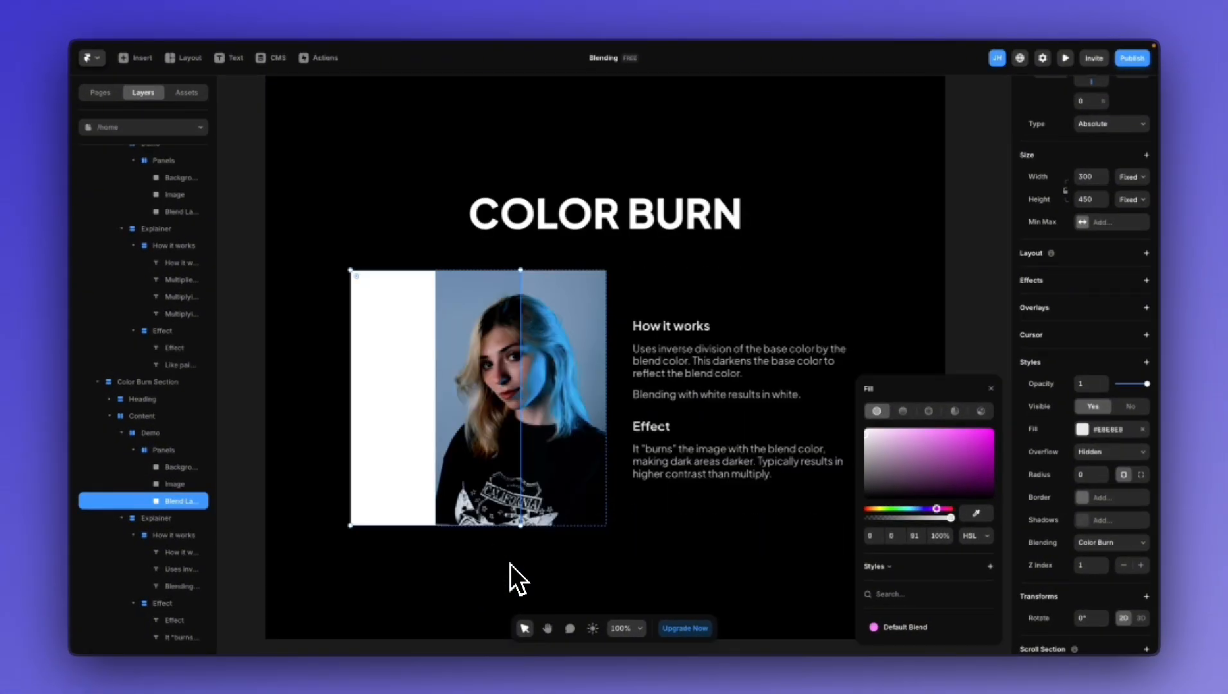